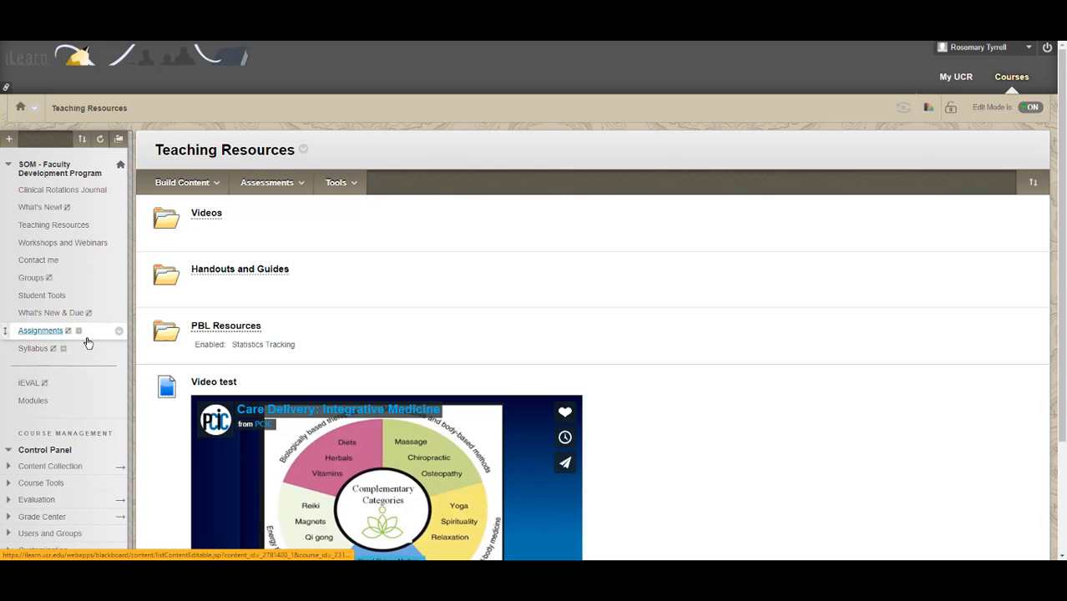
- Open the SOME_FAC_DEV_PROG_COMM discussion board from the course tools
scroll(88, 343, down, 3)
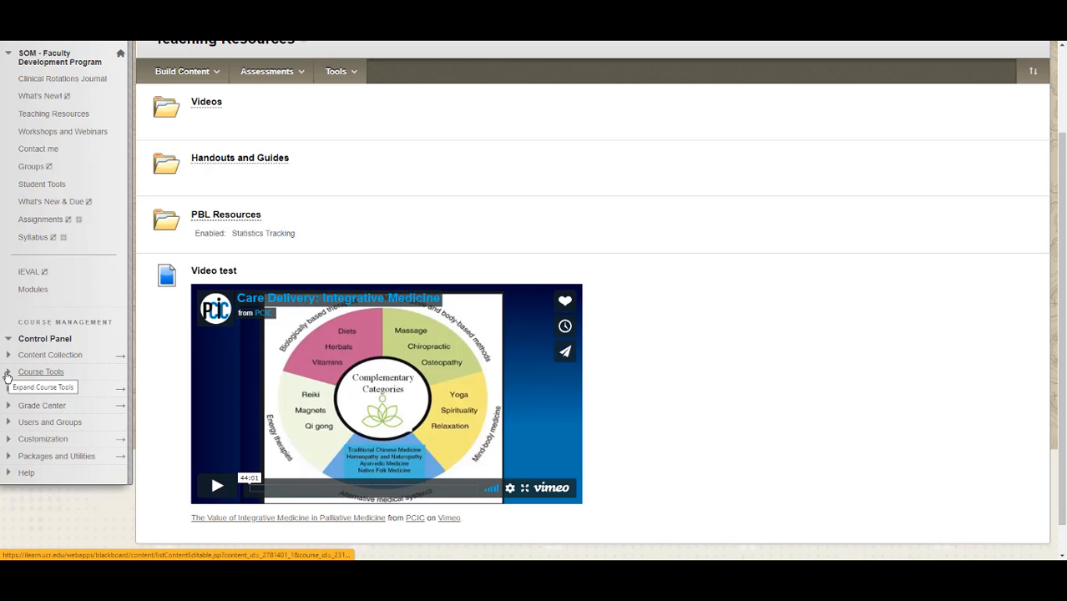
click(7, 373)
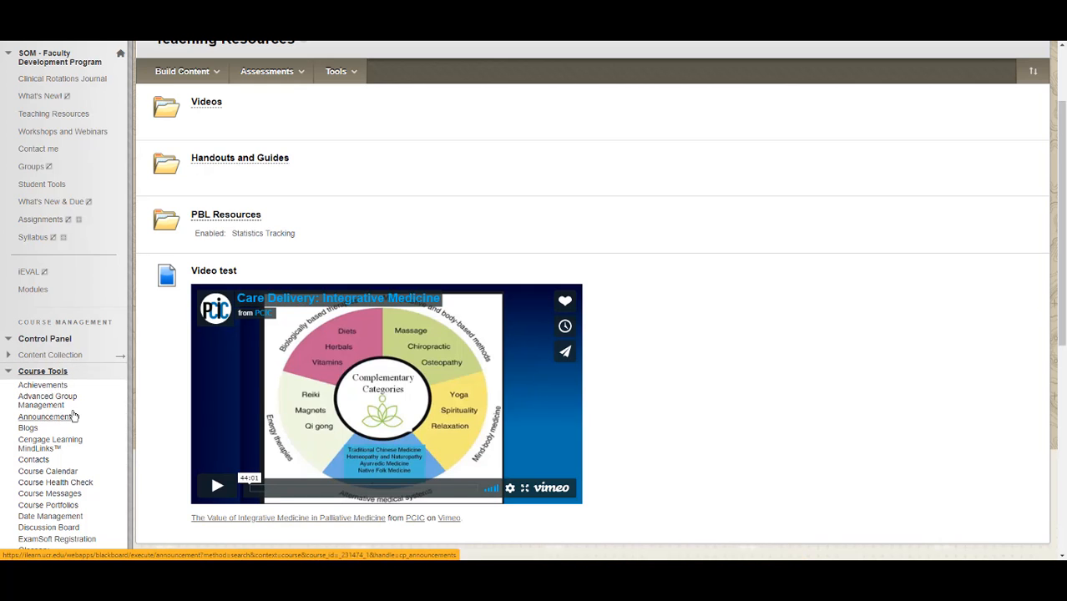
scroll(83, 401, down, 2)
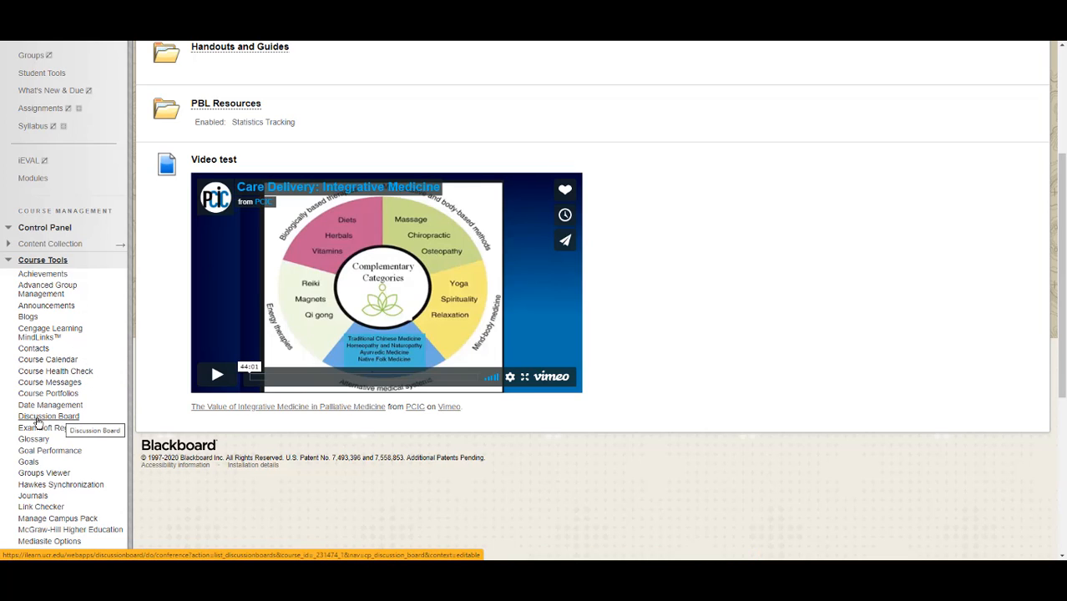
click(38, 421)
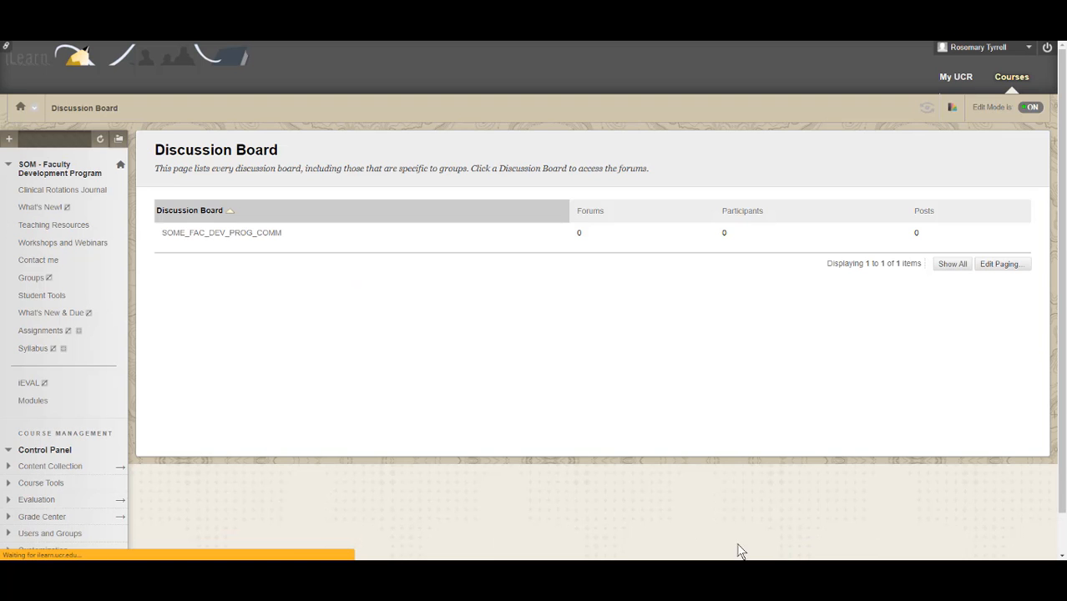
click(223, 236)
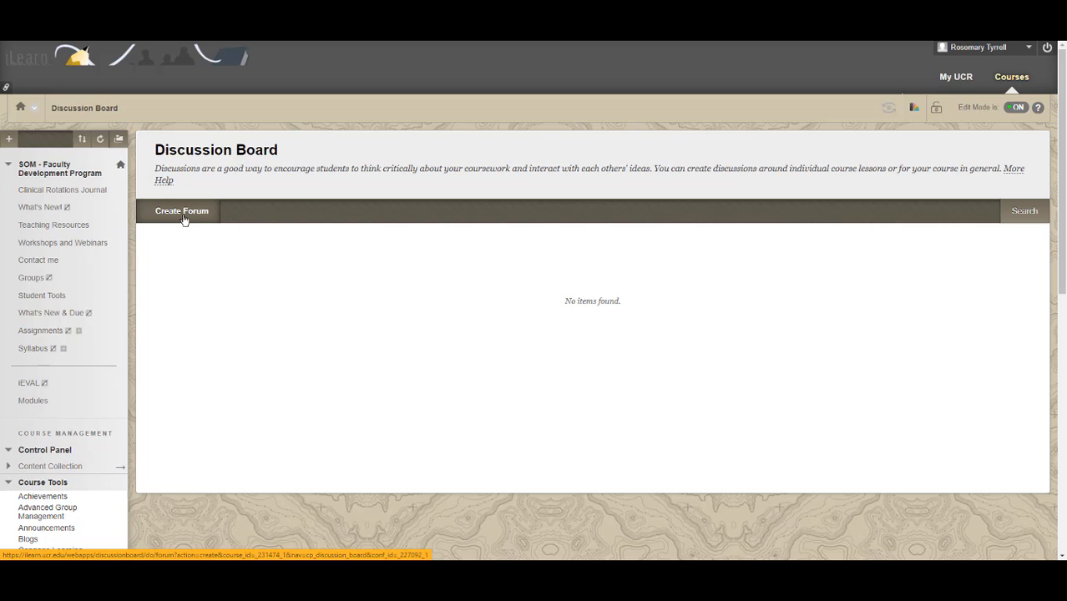
- Create a new forum named "Questions and Answers" in the discussion board, leaving the description empty
click(184, 216)
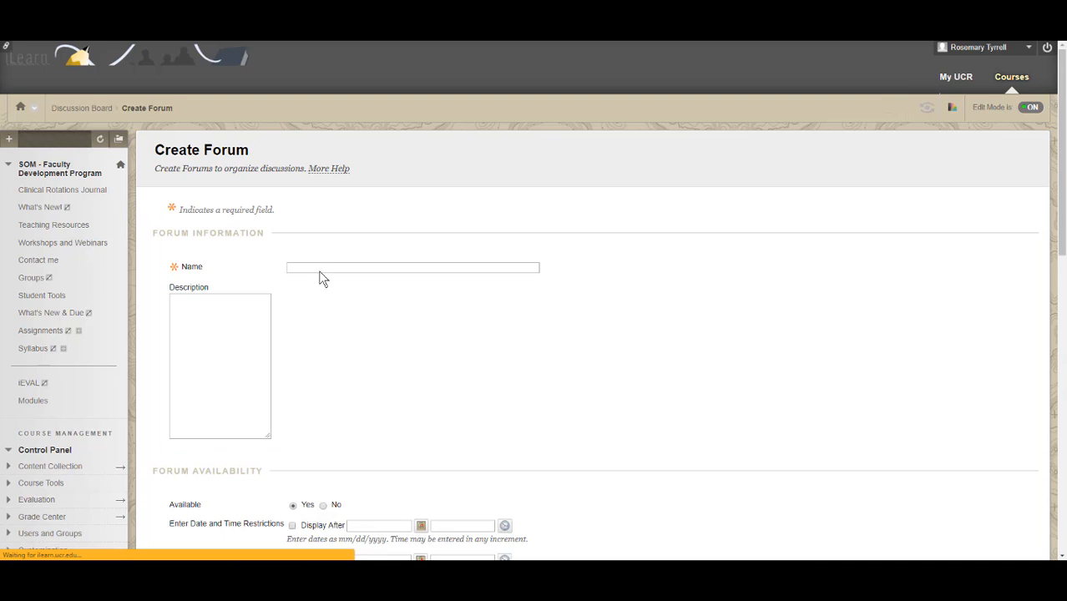
click(322, 267)
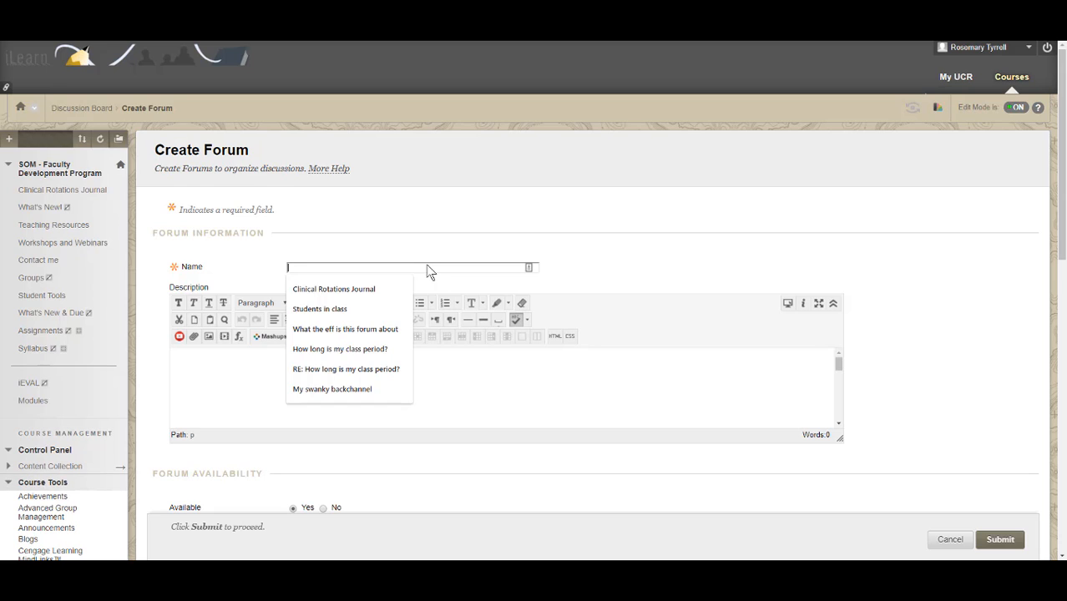
text(Ques)
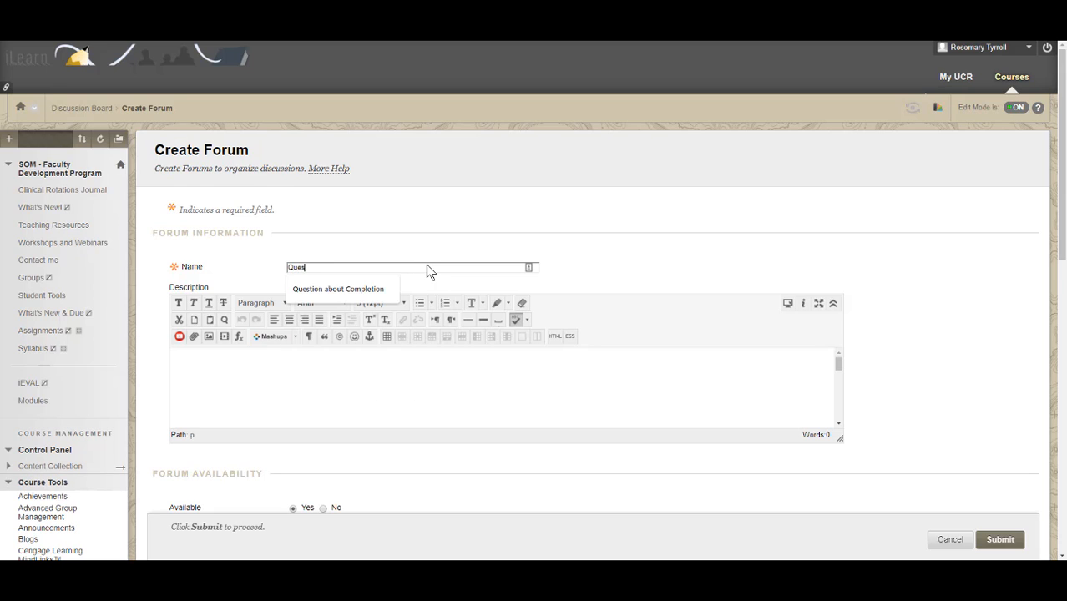
text(tion ab)
key(BackSpace)
key(BackSpace)
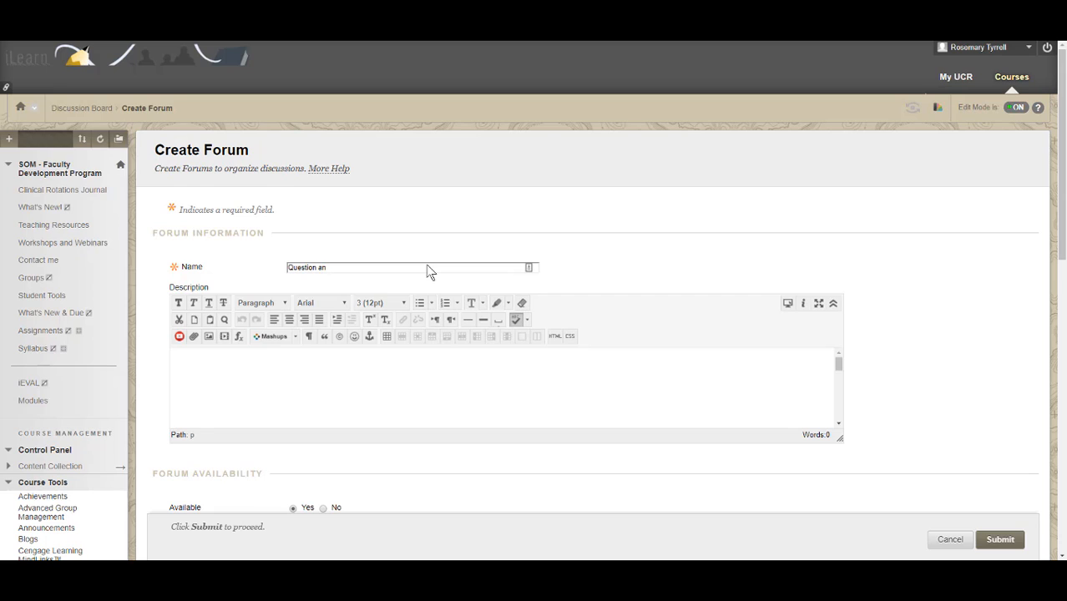
text(s and Answers)
click(201, 371)
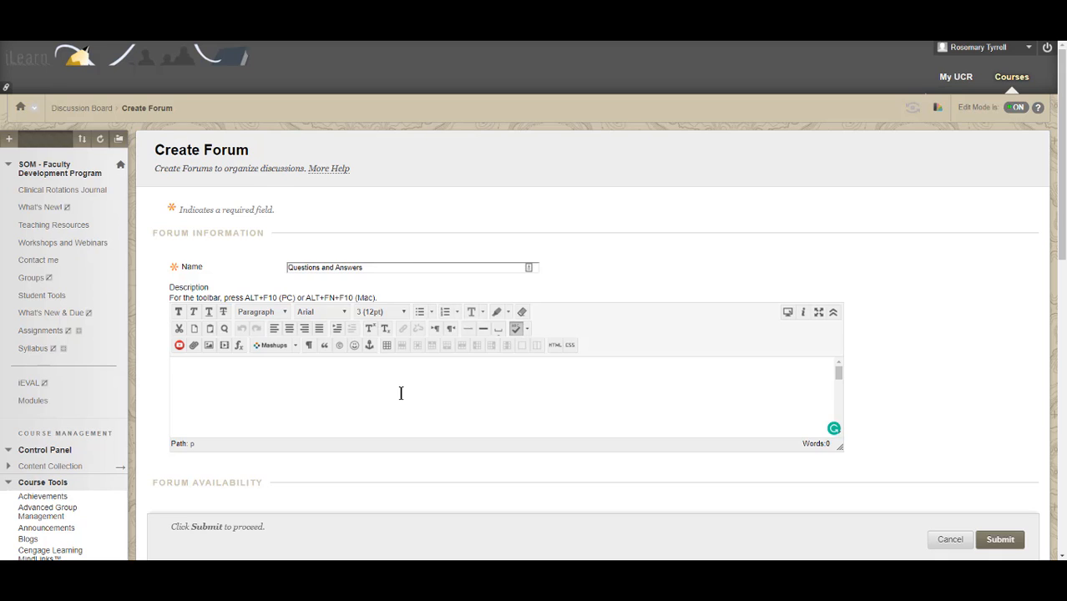
click(375, 269)
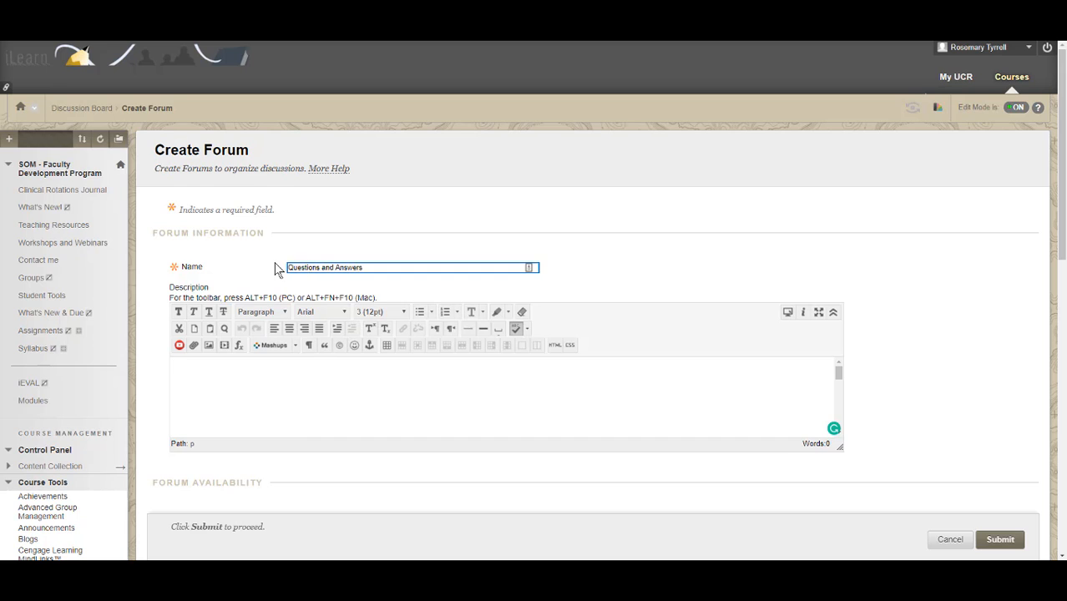
click(200, 375)
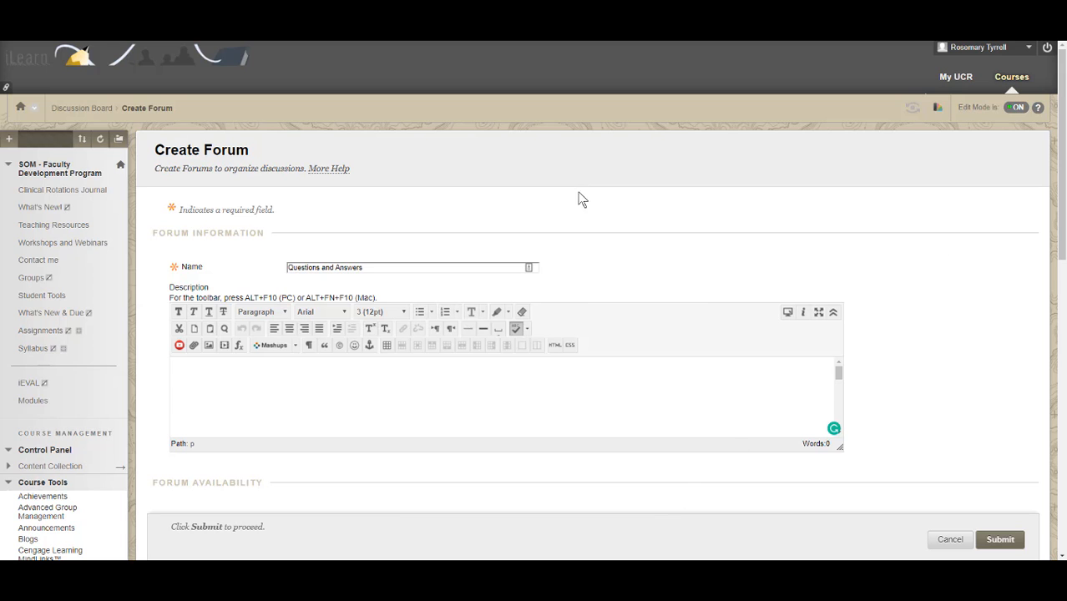
- Allow anonymous posts, author deletion of all own posts and author editing of published posts in the forum settings, and submit the forum
scroll(579, 198, down, 5)
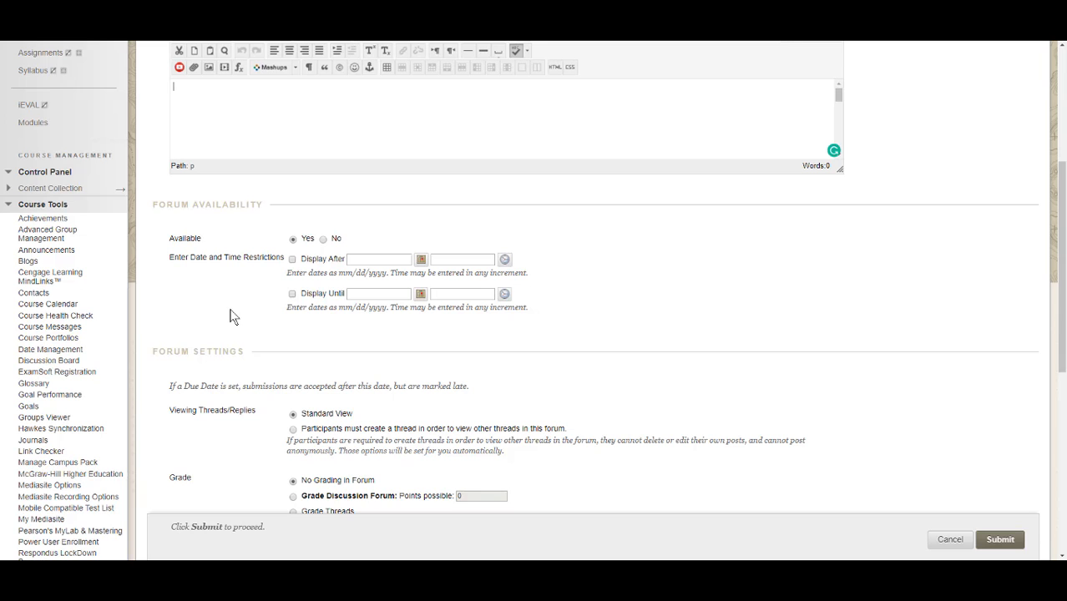
scroll(233, 315, down, 2)
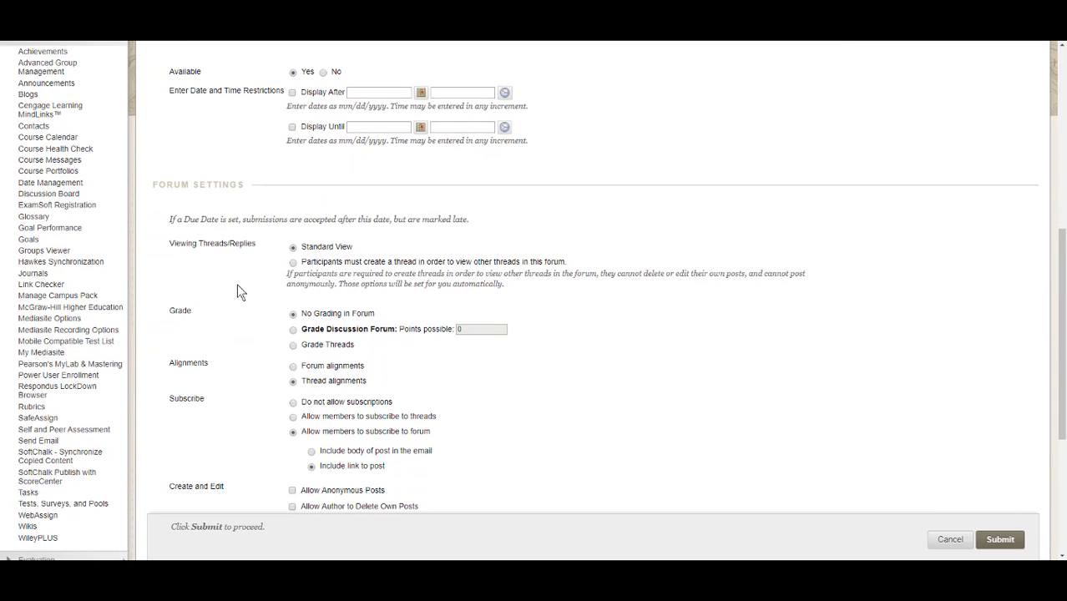
scroll(231, 284, down, 1)
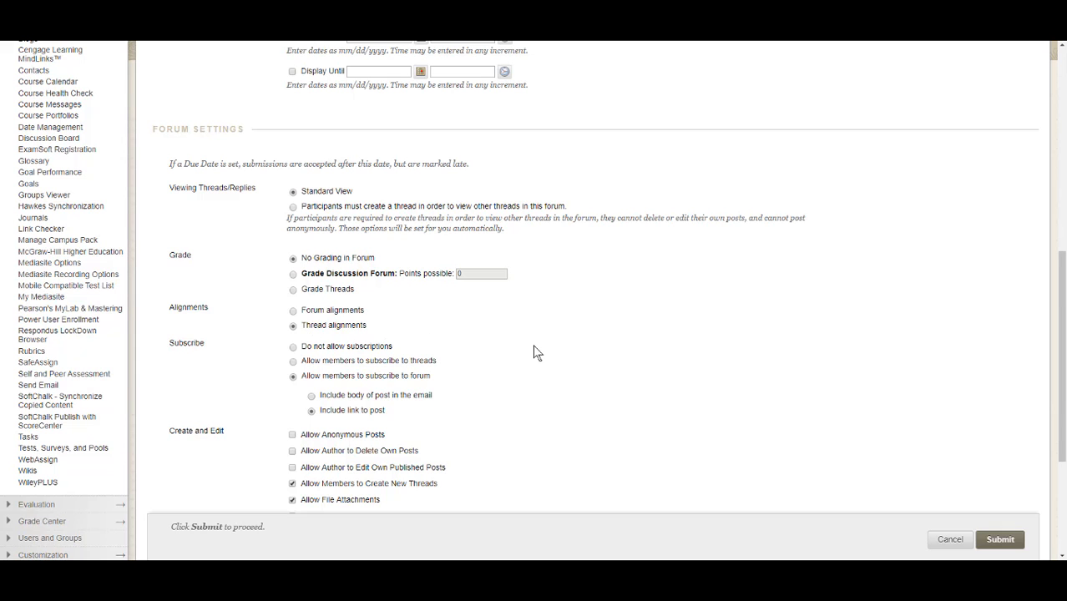
scroll(535, 351, down, 2)
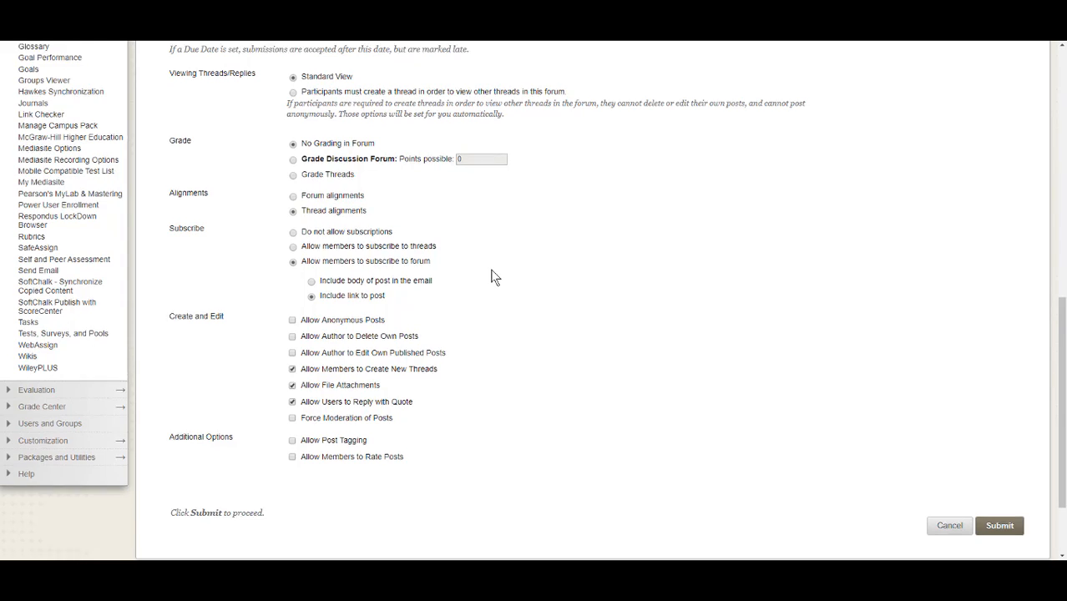
scroll(500, 277, down, 2)
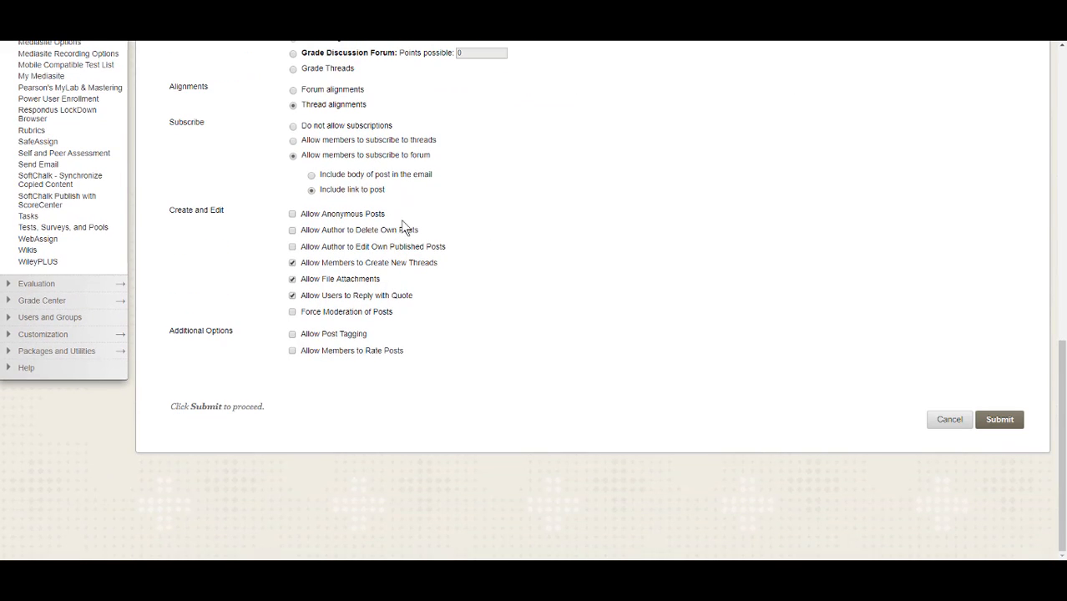
click(292, 215)
click(293, 230)
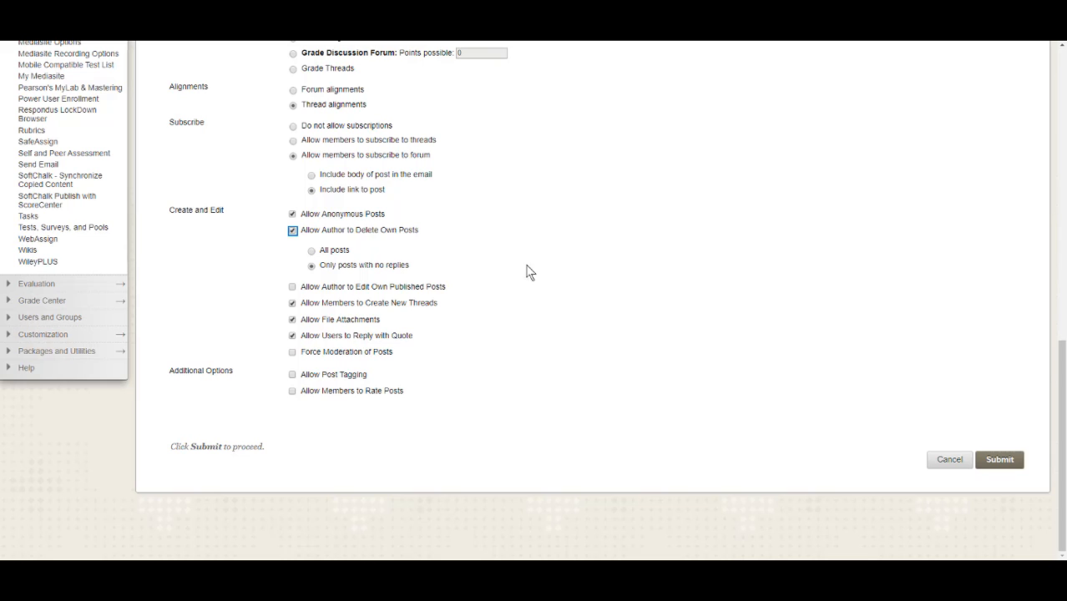
click(312, 251)
click(293, 288)
click(999, 461)
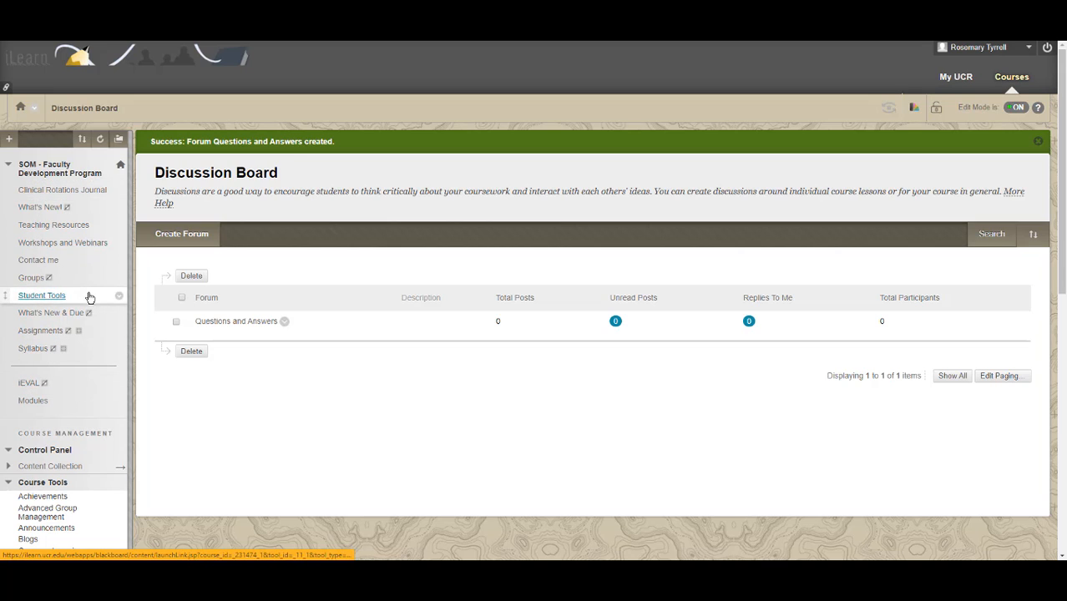
- Start a new tool link for the course menu and name it "Questions and Answers Discussion Board"
click(8, 141)
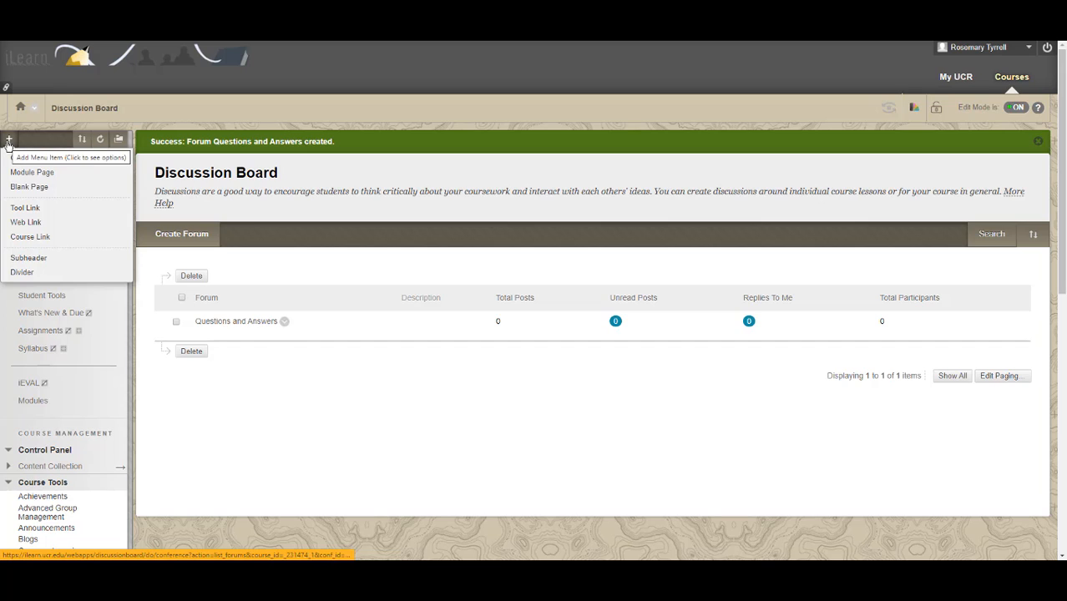
click(9, 142)
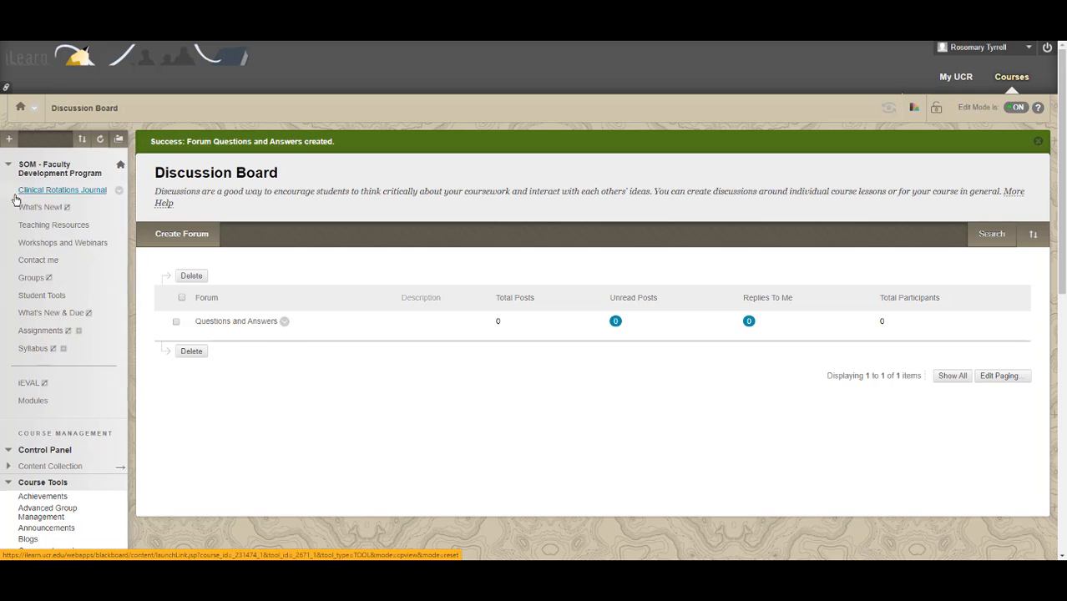
click(8, 140)
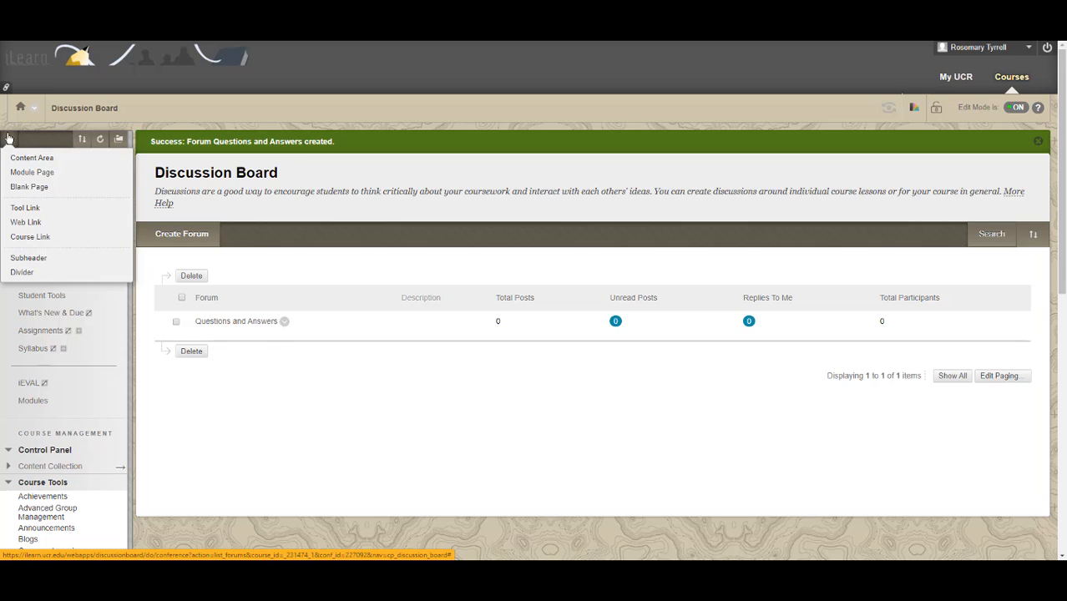
click(15, 211)
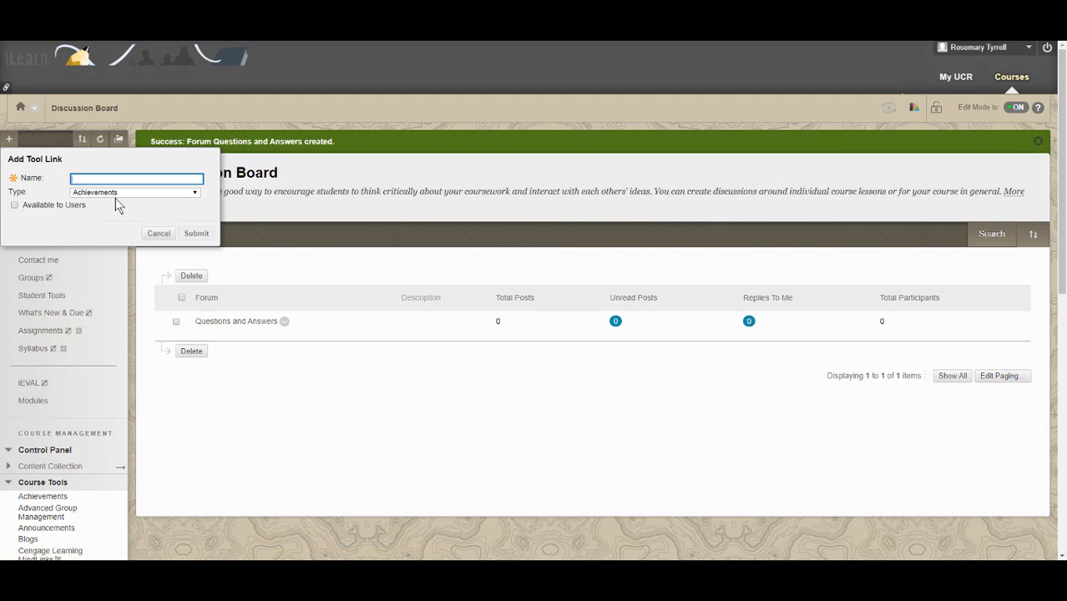
text(Question and Answers)
key(BackSpace)
key(BackSpace)
key(BackSpace)
key(BackSpace)
key(BackSpace)
key(BackSpace)
key(BackSpace)
key(BackSpace)
key(BackSpace)
text(s and D)
text(nswers Discussion Board)
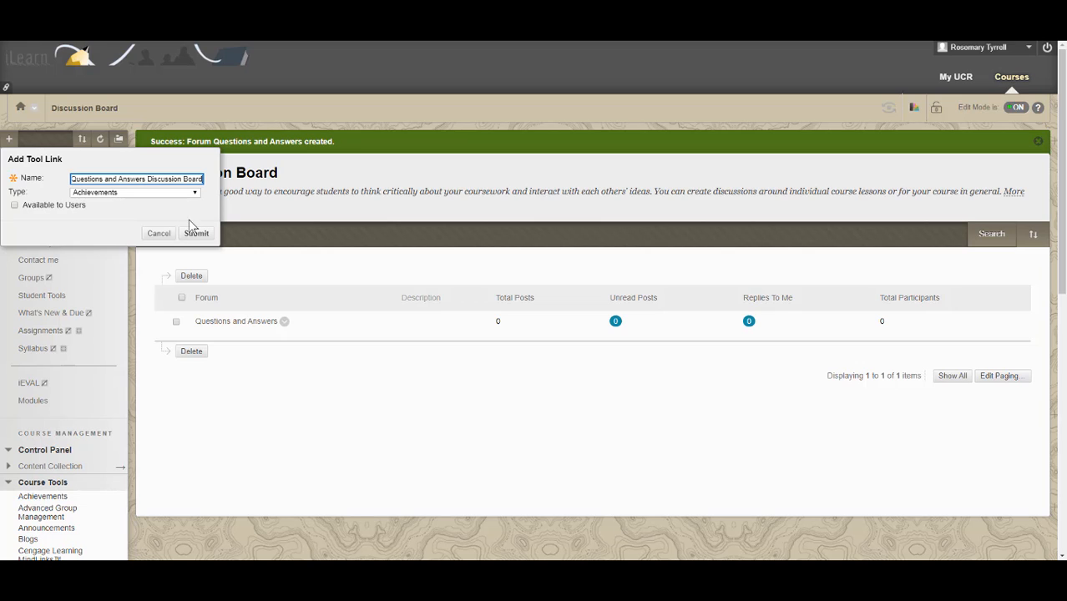
- Add the link as a Discussion Board tool available to users and move it to the top of the course menu
click(199, 195)
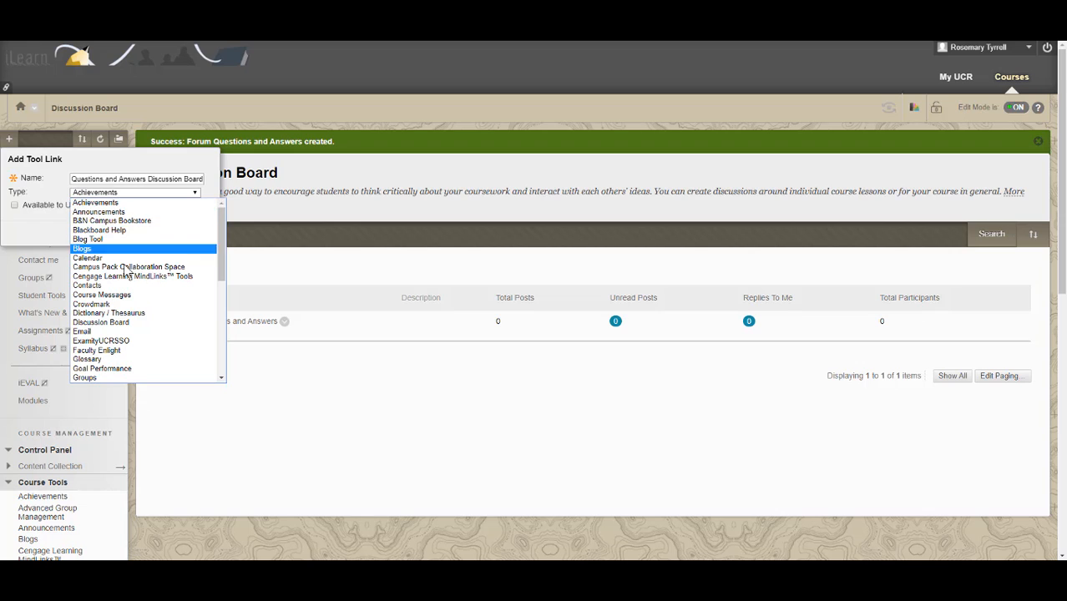
click(126, 323)
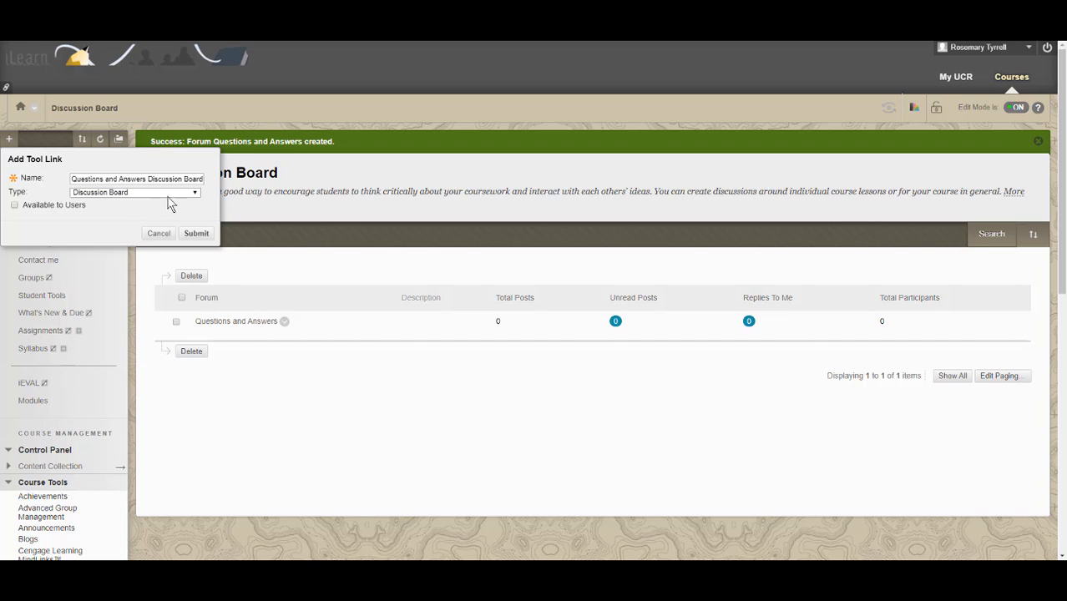
click(14, 205)
click(197, 233)
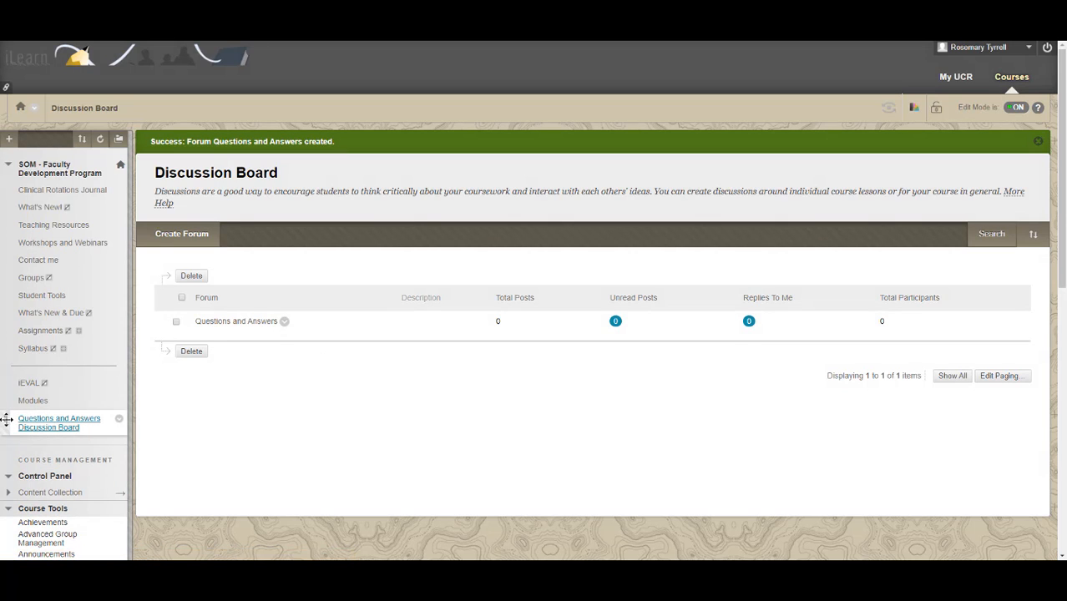
drag(7, 419, 33, 194)
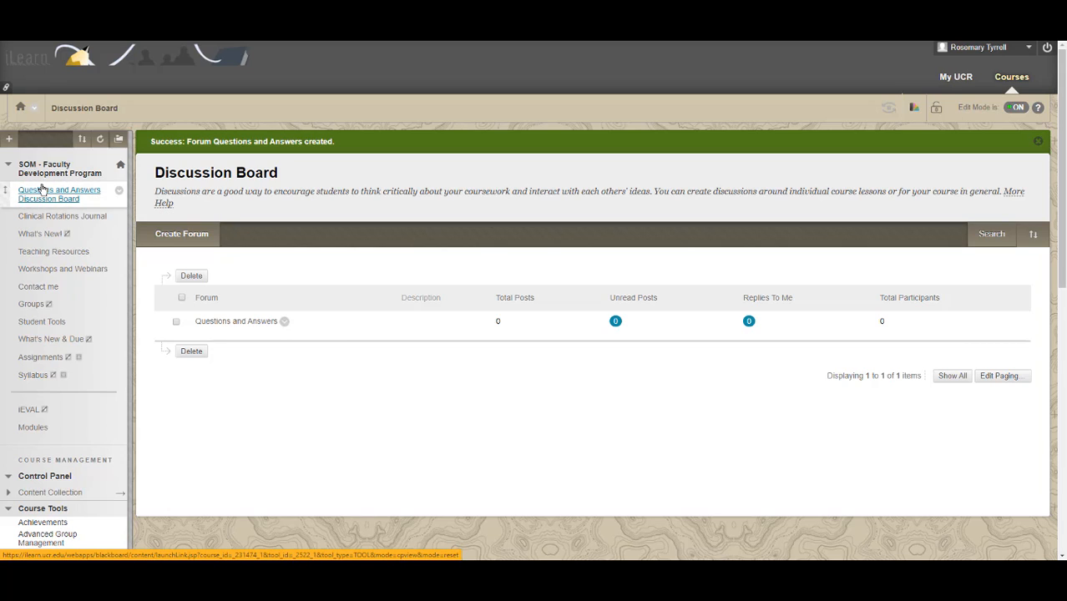
- Open the Questions and Answers forum and view the subject and message fields for creating a thread
click(240, 322)
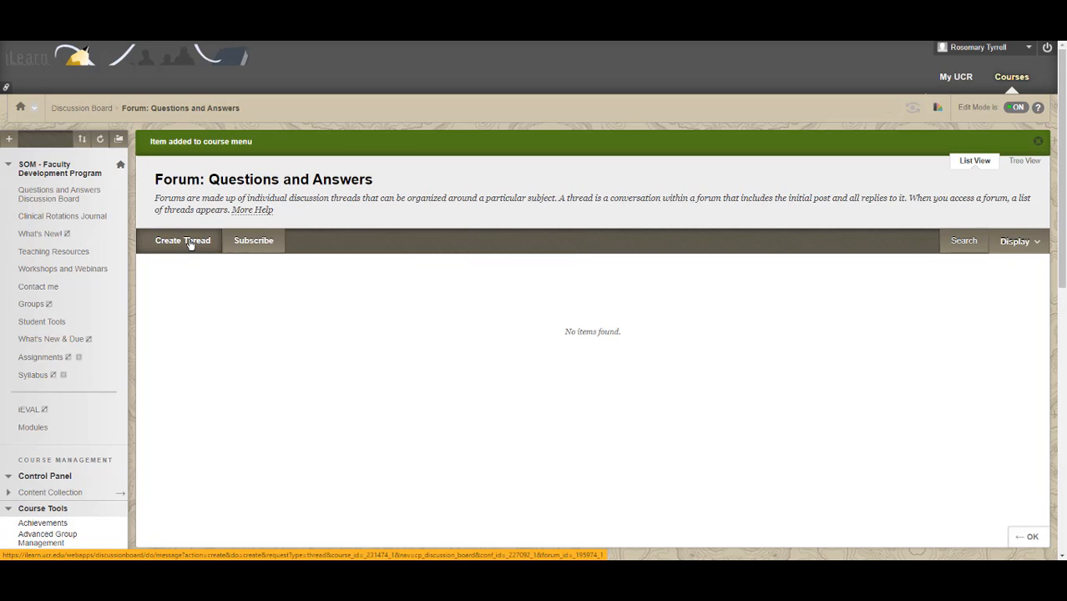
click(191, 244)
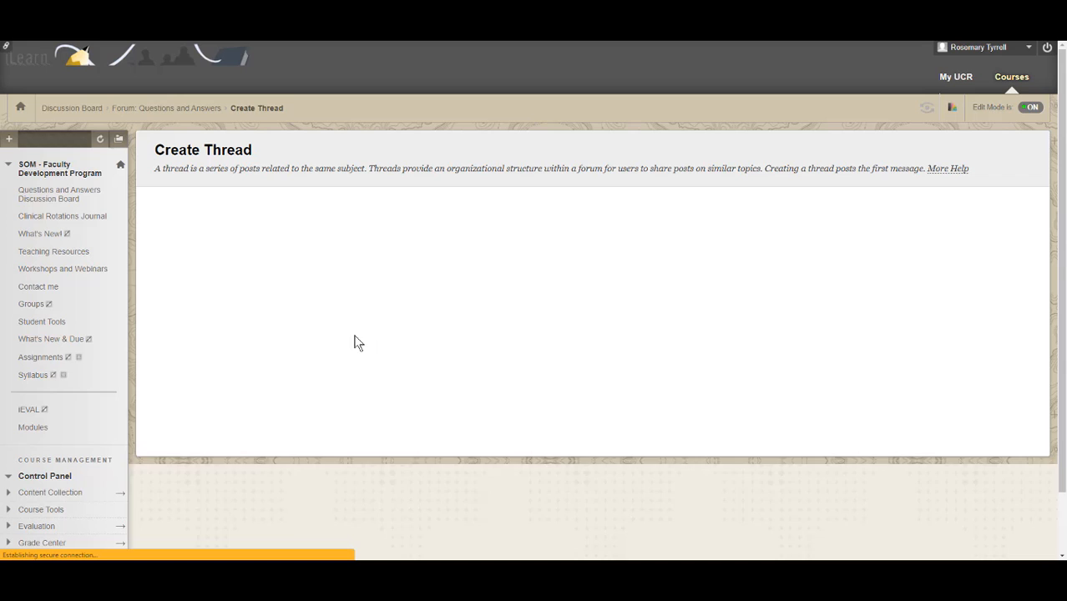
click(312, 274)
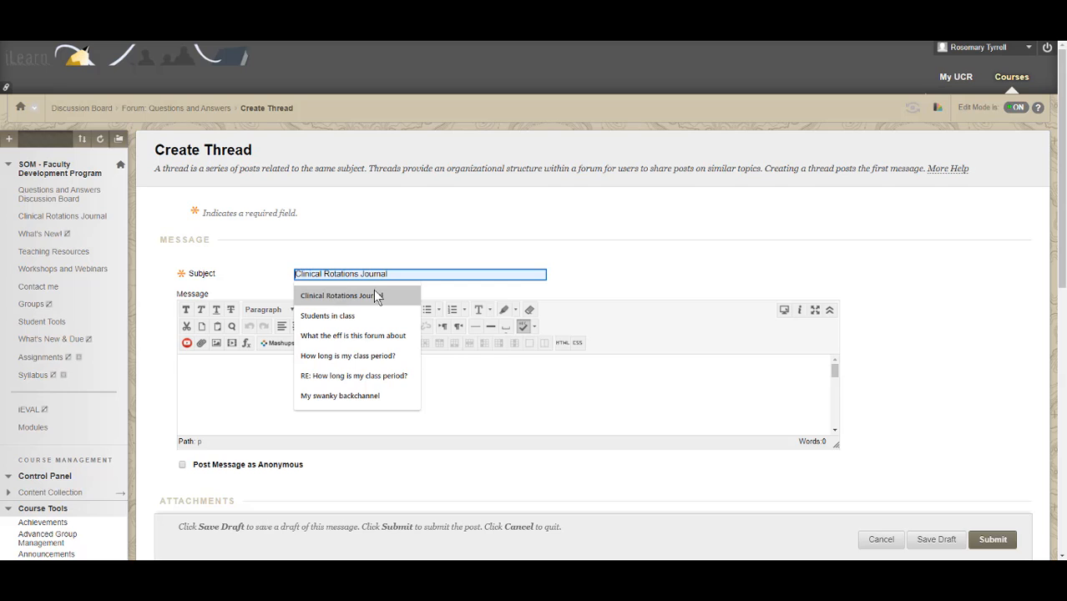
click(483, 408)
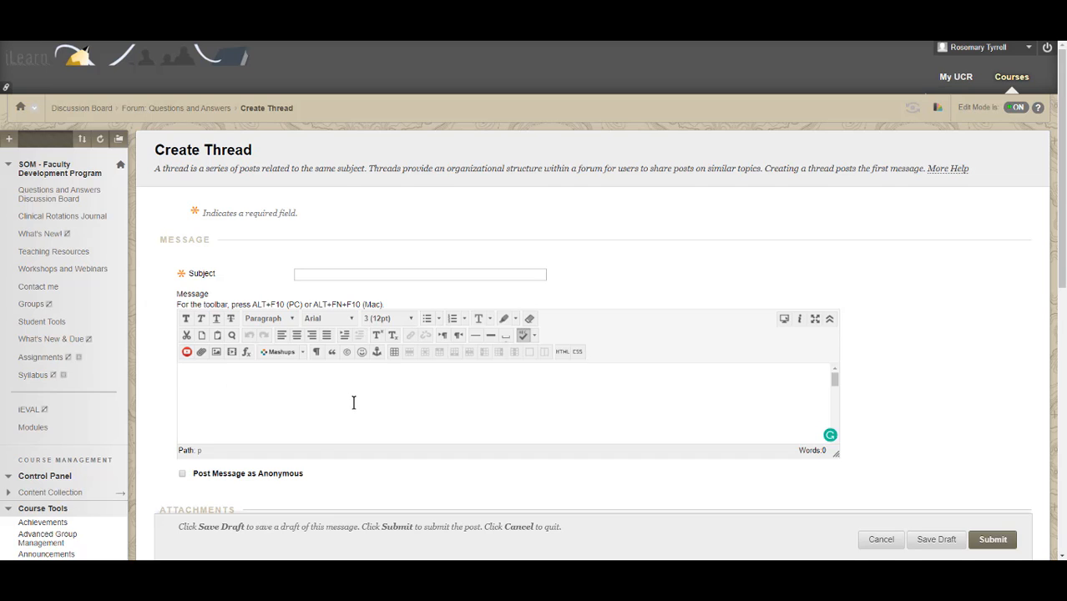
- Try the Post Message as Anonymous option on the new thread, switching it on and off again
scroll(353, 402, down, 2)
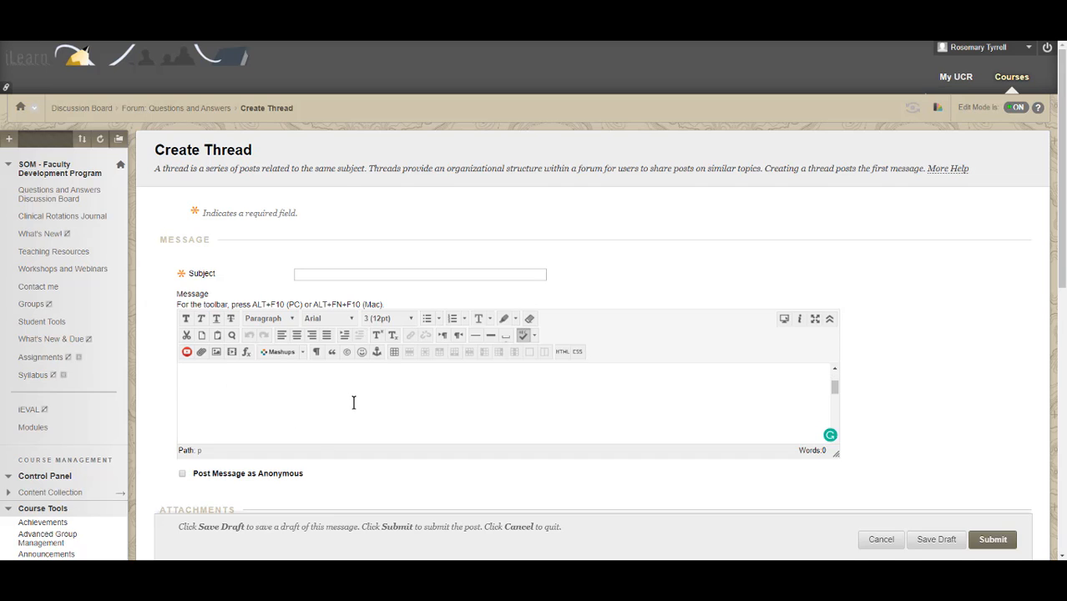
click(182, 474)
scroll(442, 442, down, 3)
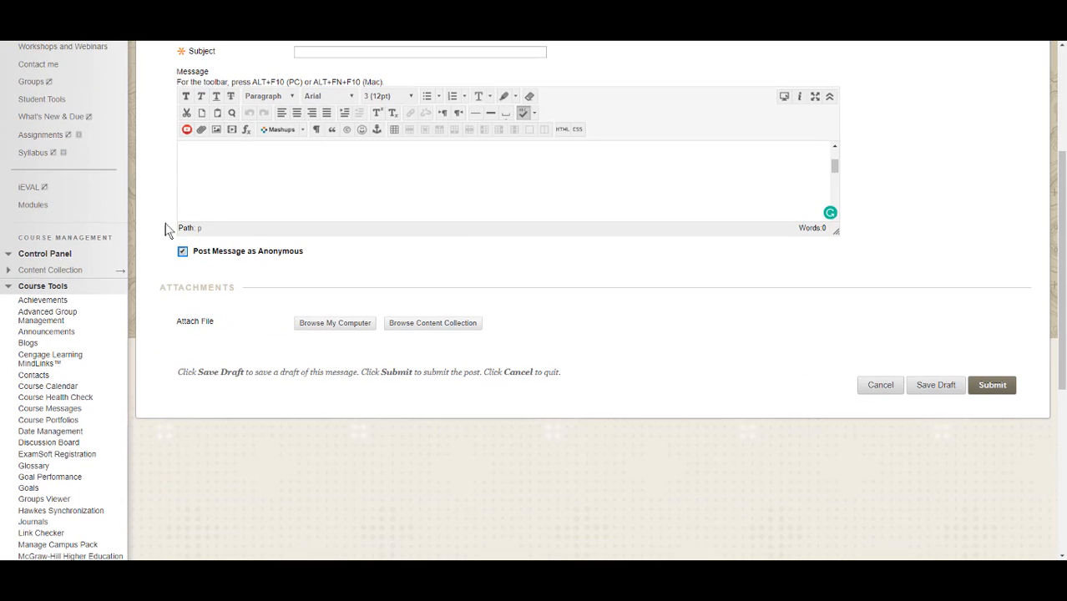
click(182, 255)
scroll(656, 324, up, 3)
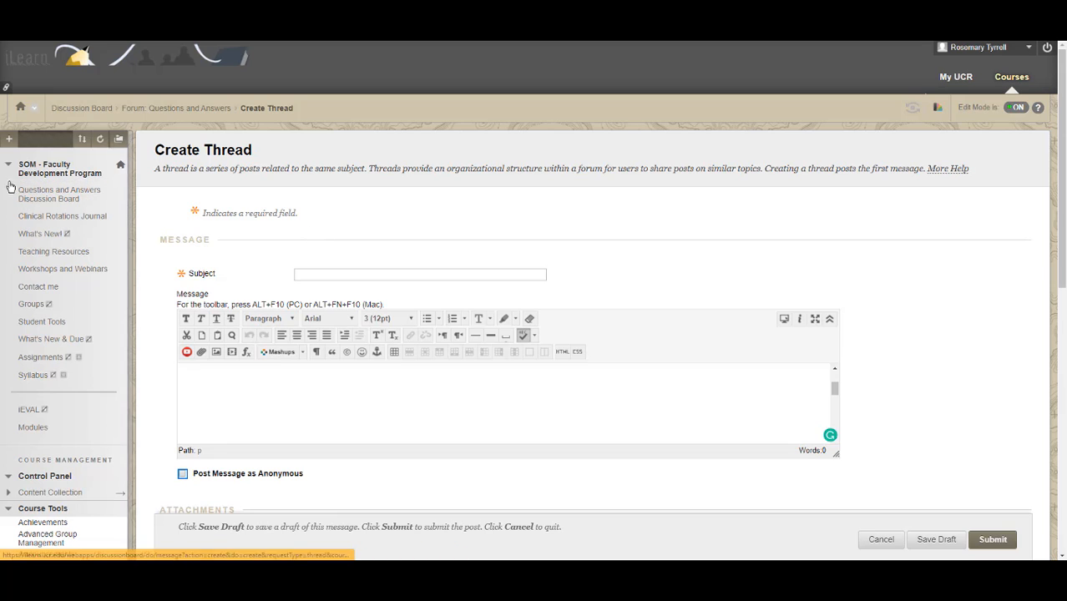
- Leave the unsaved thread and open the Questions and Answers Discussion Board link in the course menu
click(37, 192)
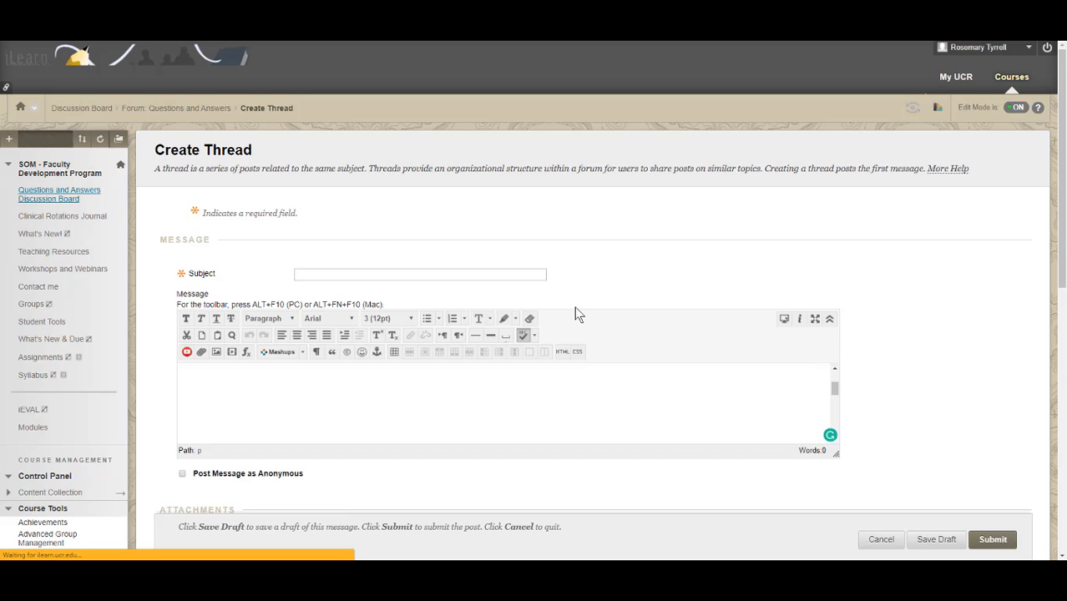